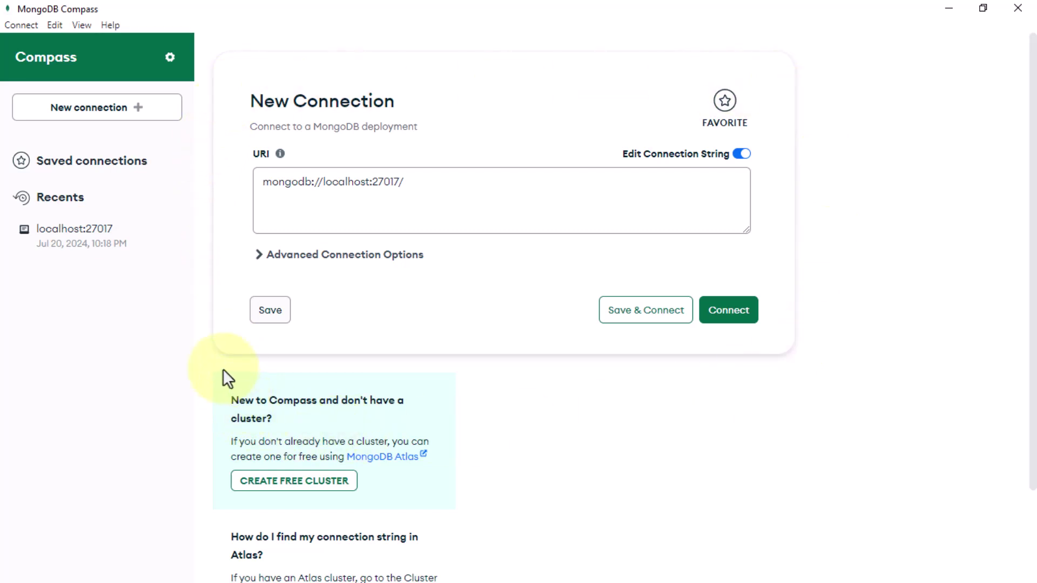
Step: Confirm the connection string reads mongodb://localhost:27017/ and connect to the local server
left_click_drag(423, 181, 238, 186)
left_click(222, 209)
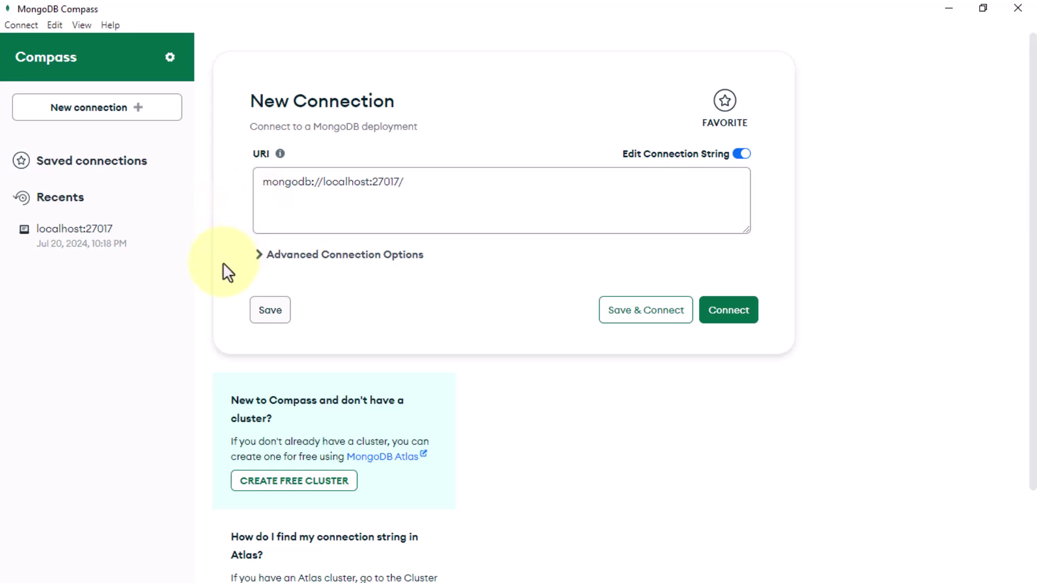
left_click(419, 200)
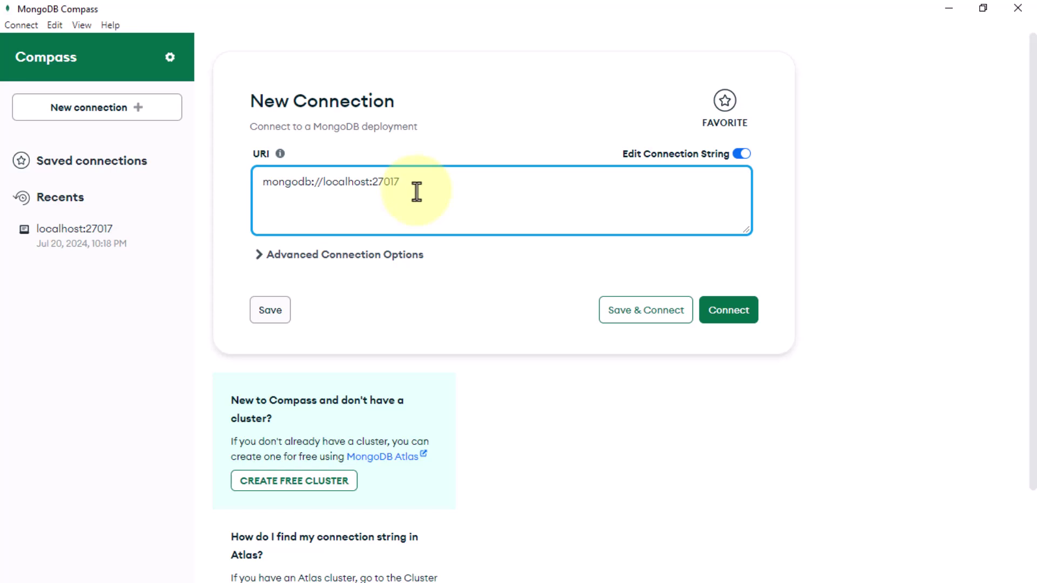
left_click(300, 201)
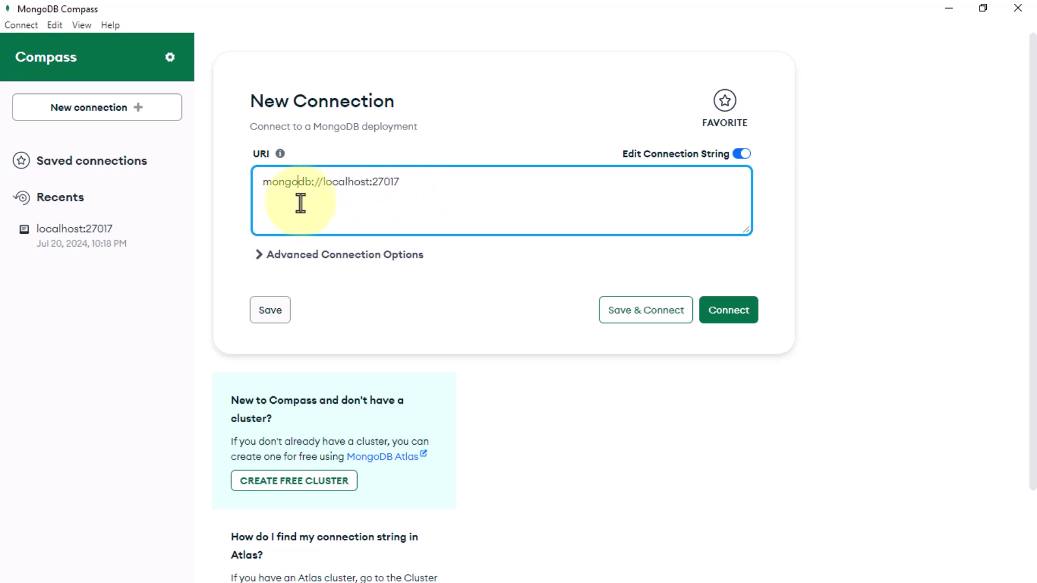
left_click_drag(262, 186, 415, 185)
left_click(757, 329)
left_click(751, 312)
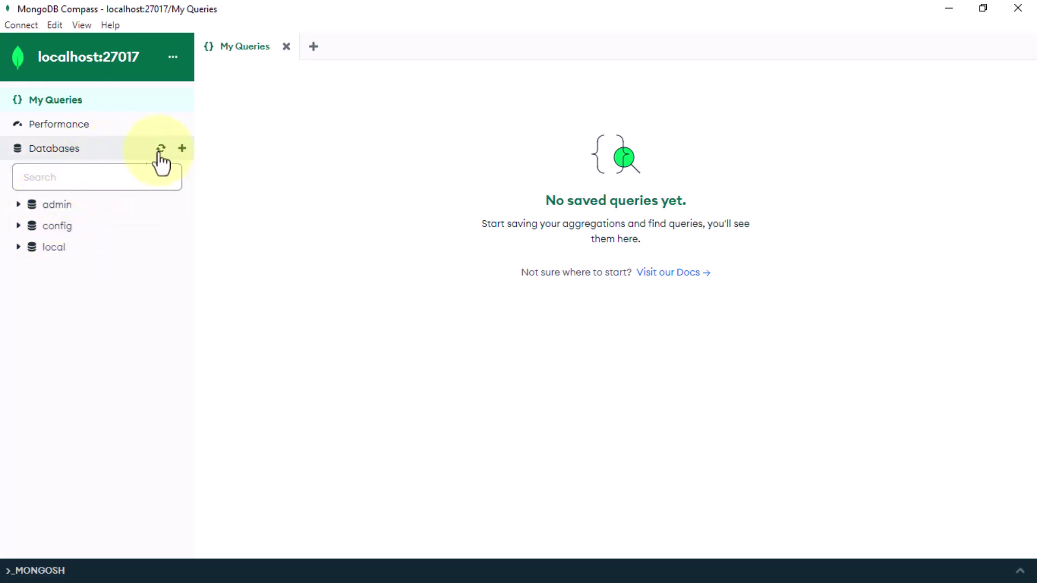
Step: Create database DemoDB with a first collection named Students
left_click(182, 149)
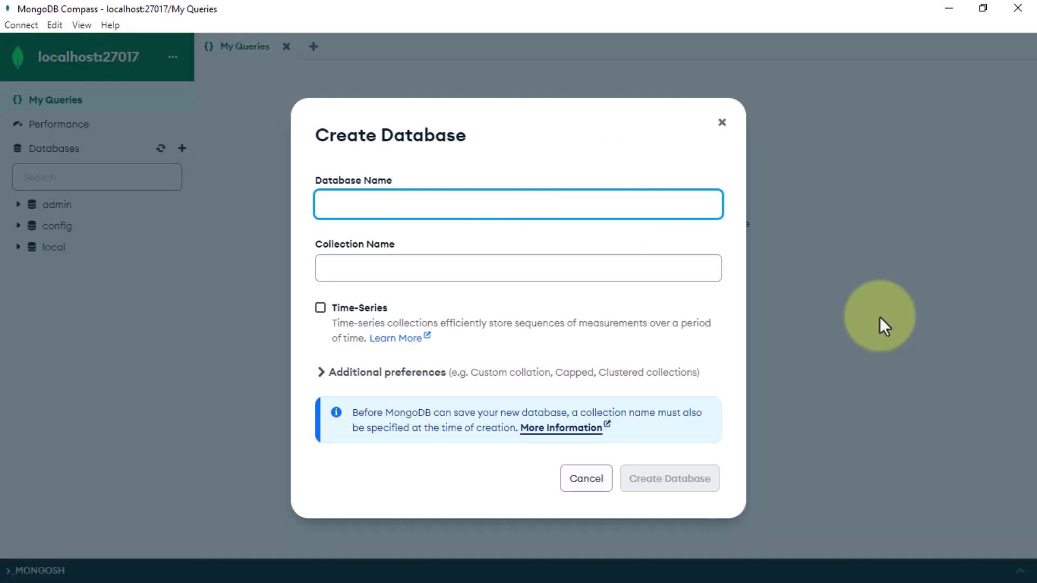
type("DemoDB")
left_click(403, 273)
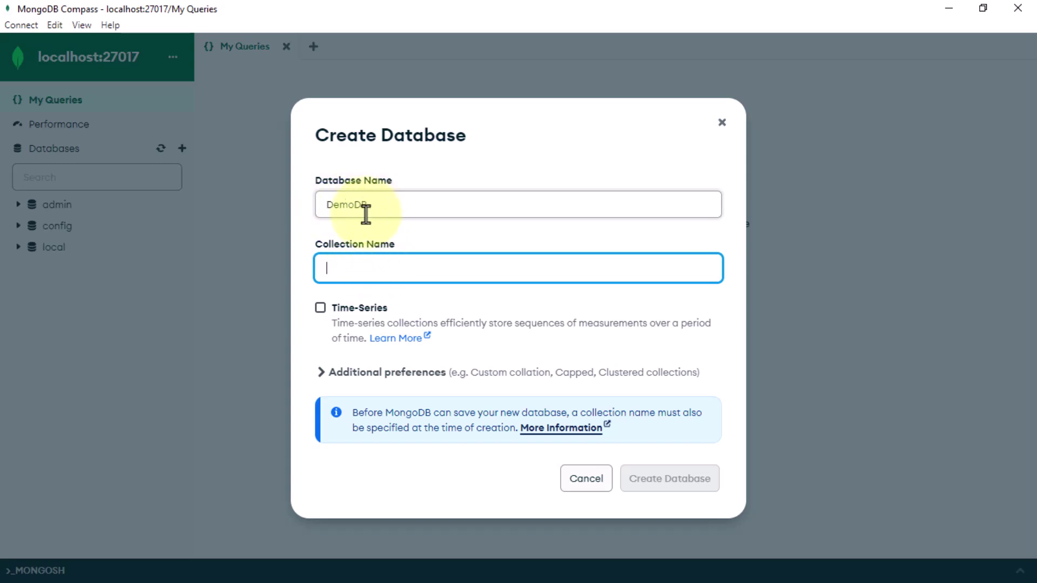
left_click_drag(373, 205, 322, 209)
left_click(384, 266)
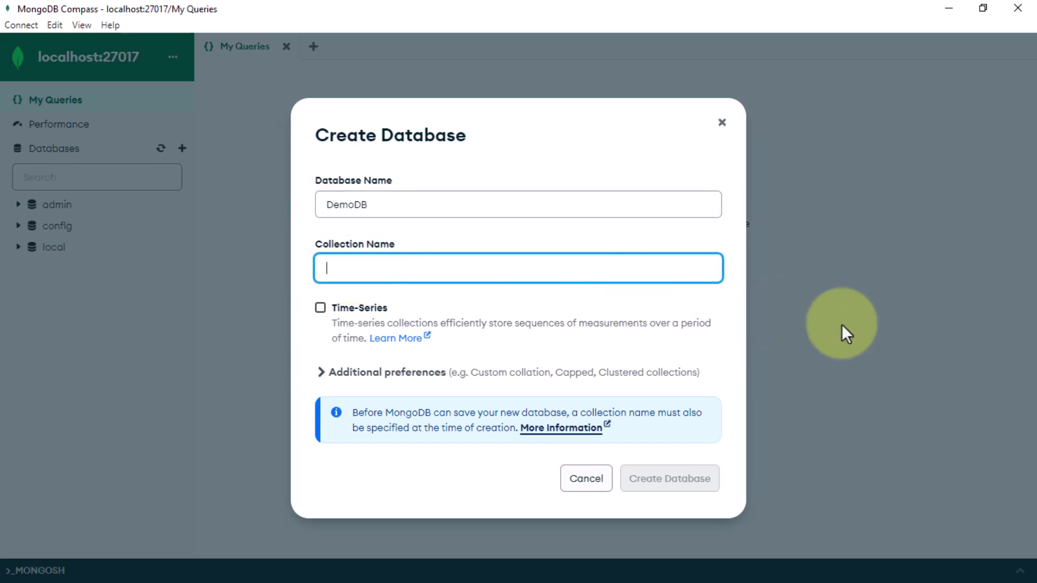
type("Students")
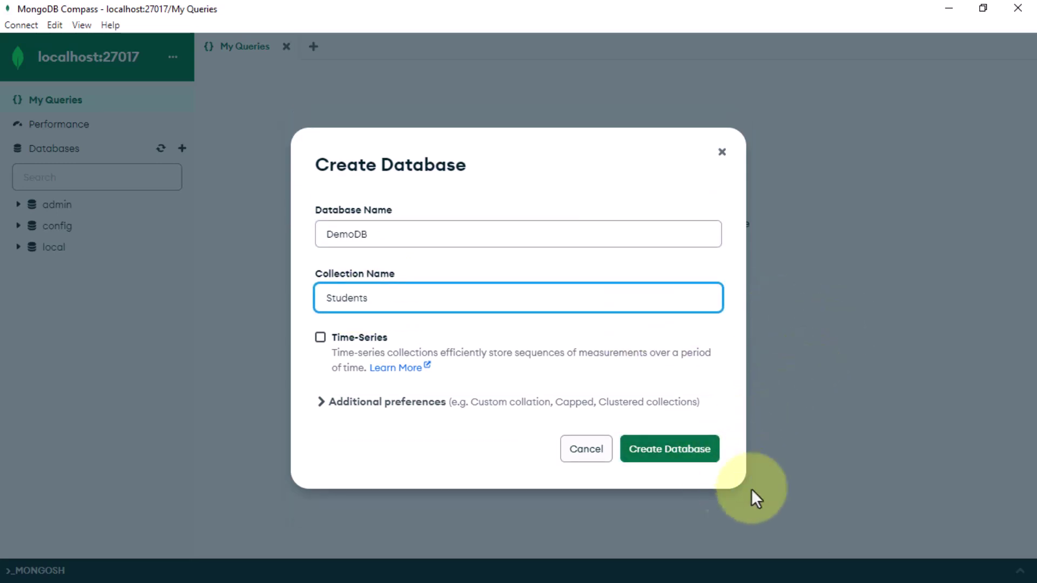
left_click(642, 456)
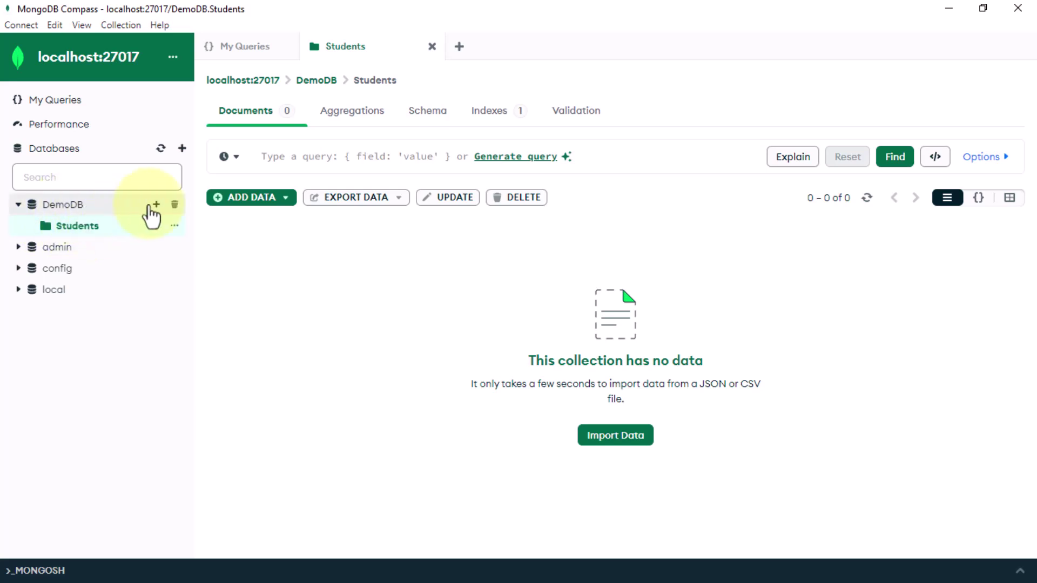
left_click(156, 205)
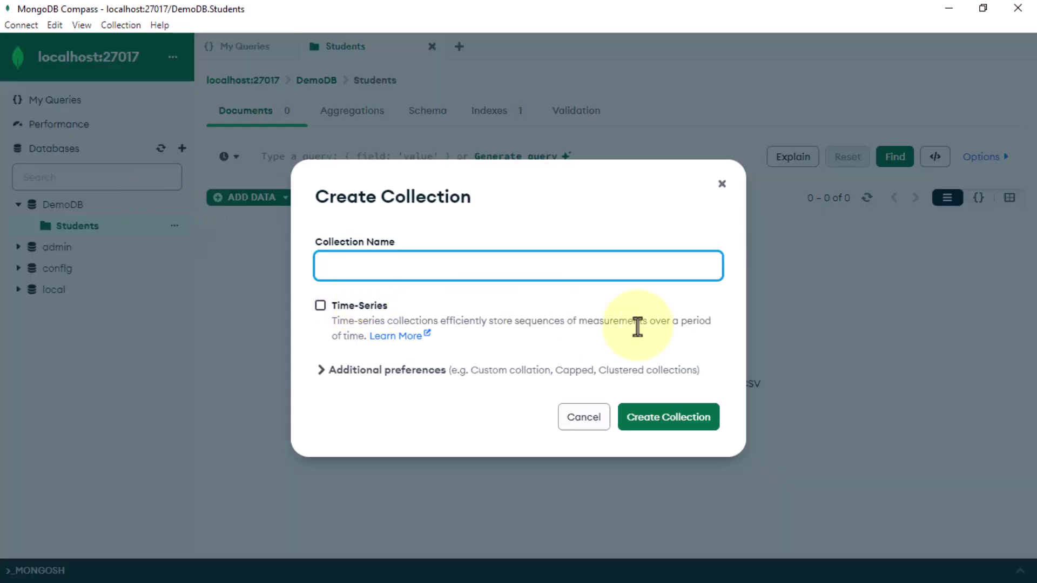
type("users")
left_click(673, 427)
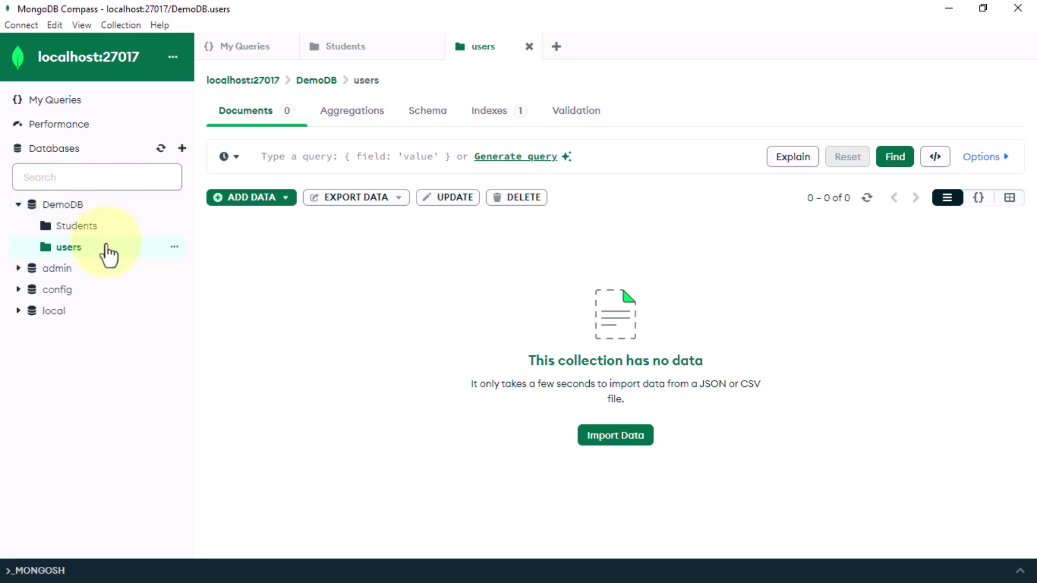
left_click(173, 248)
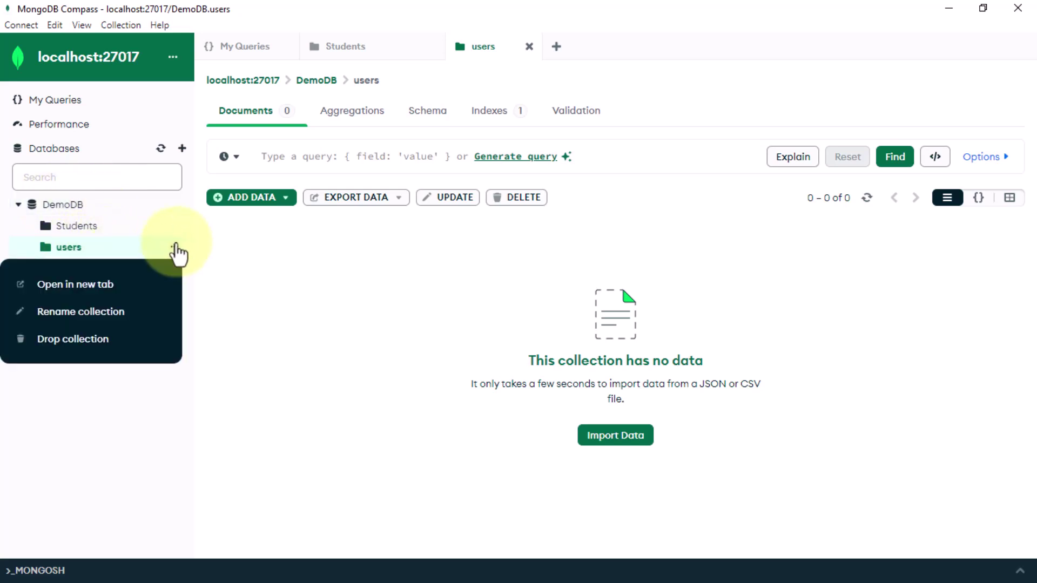
left_click(86, 354)
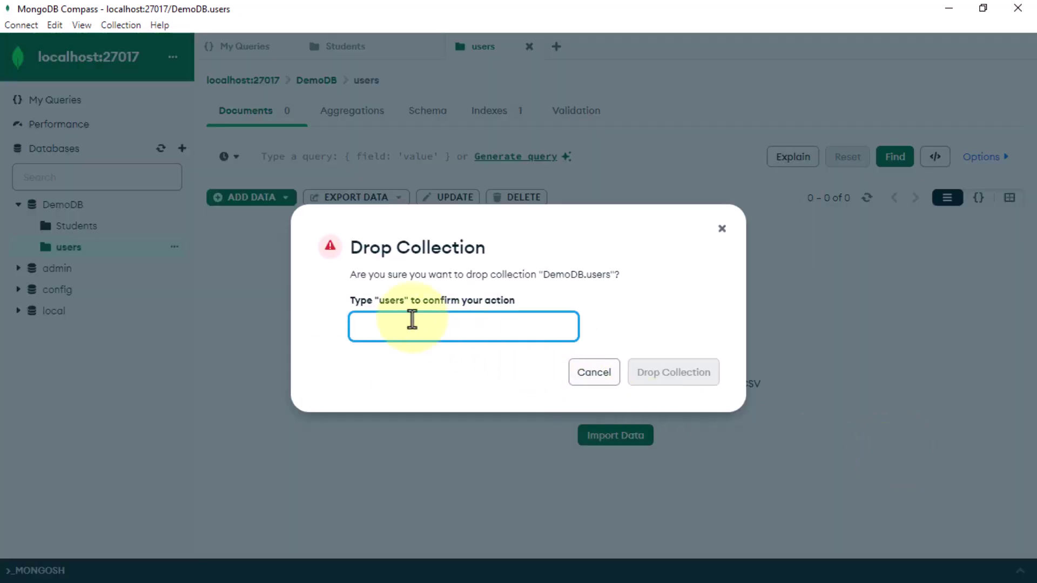
type("users")
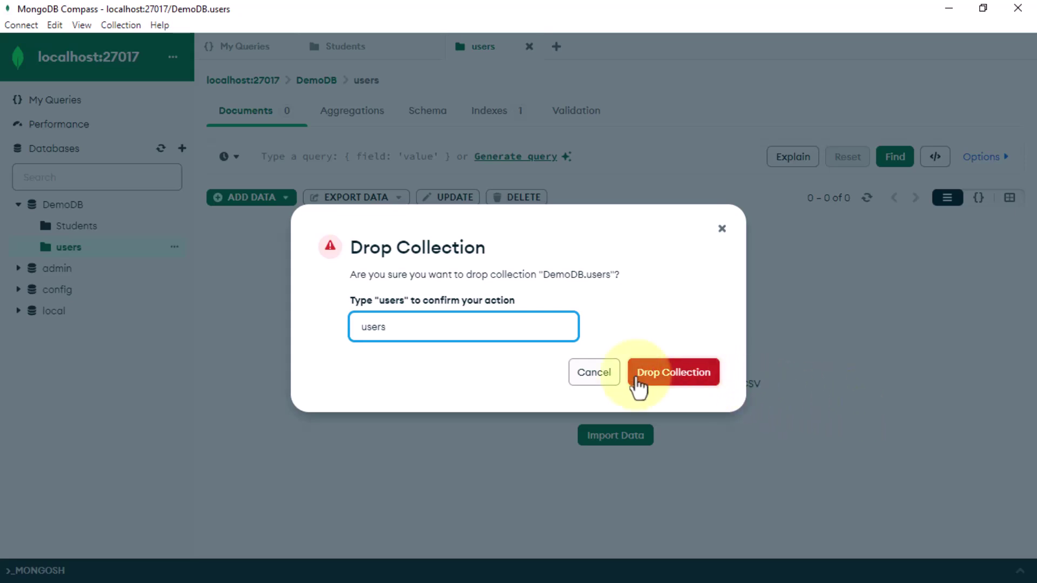
left_click(691, 373)
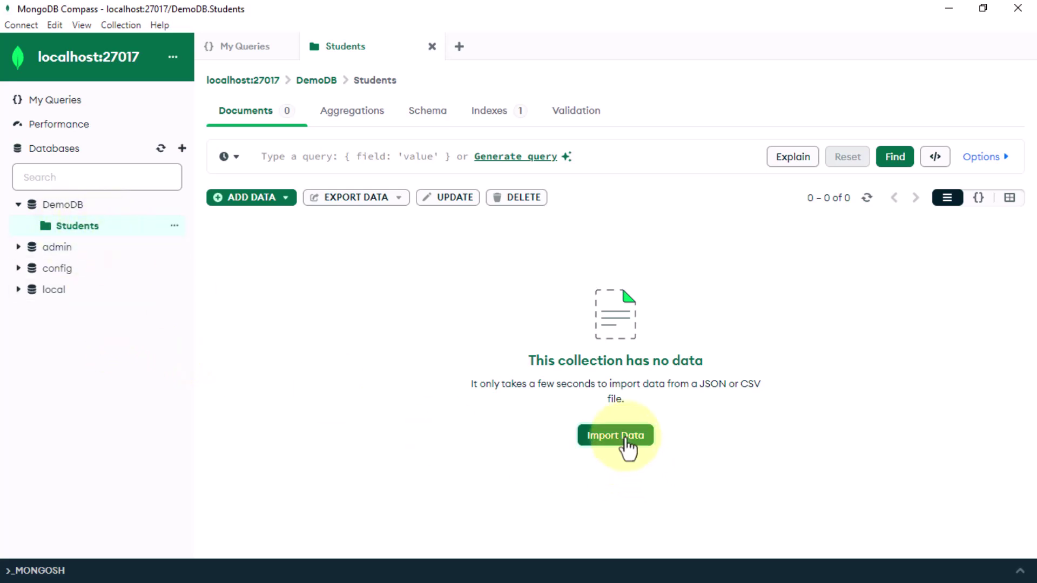
Step: Insert a Students document in JSON with a student's name and e-mail fields after _id
left_click_drag(697, 384, 760, 388)
left_click(664, 393)
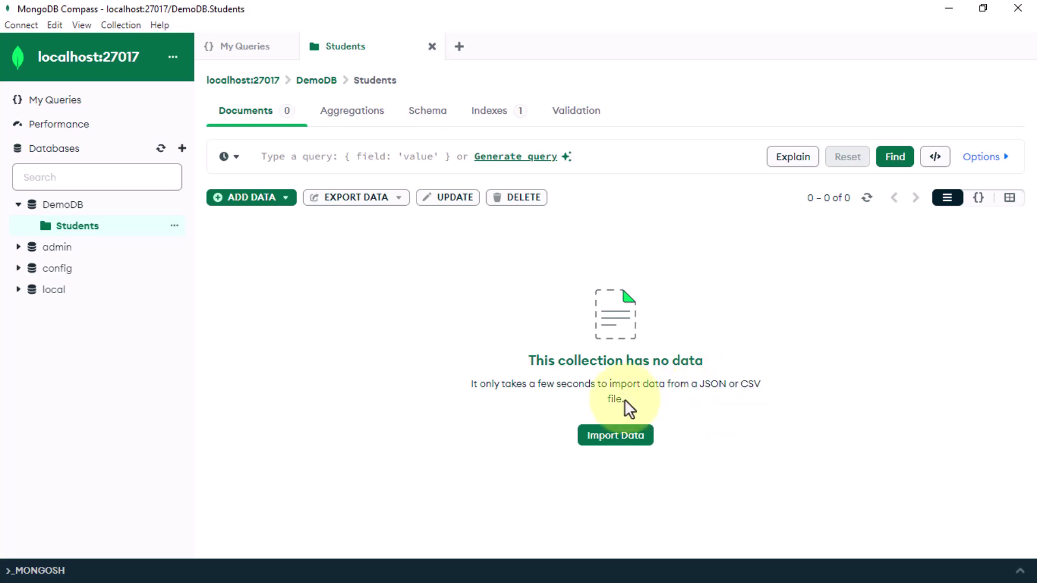
left_click(257, 215)
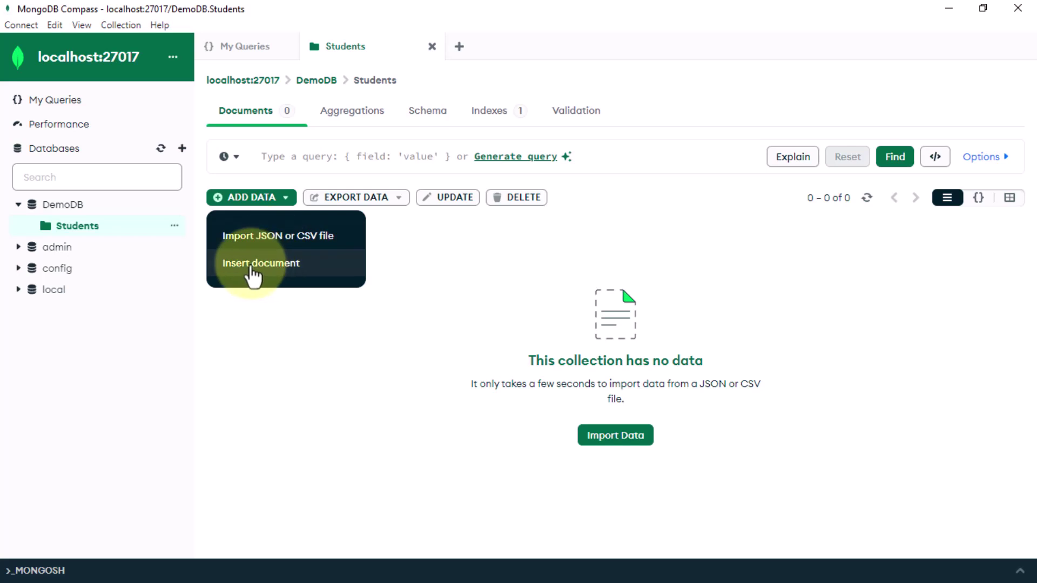
left_click(311, 273)
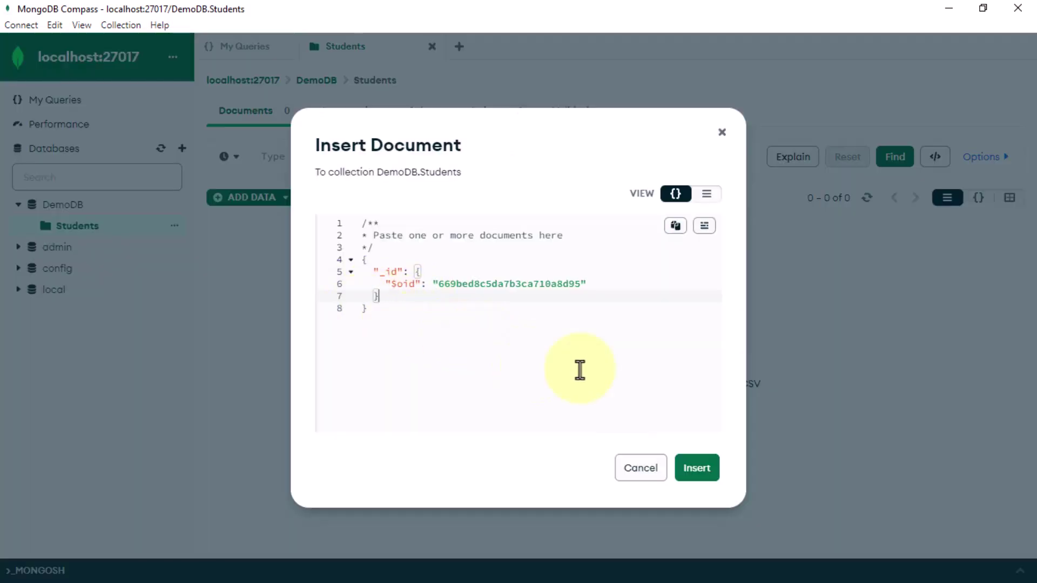
type(",")
key("Return")
type("\"name\":\"john\",")
key("Return")
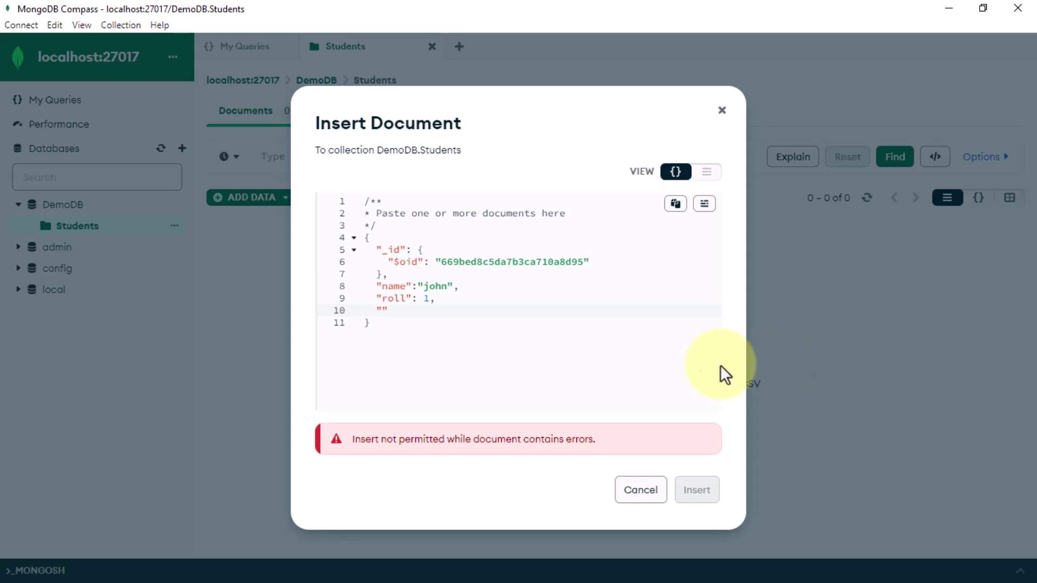
left_click(697, 468)
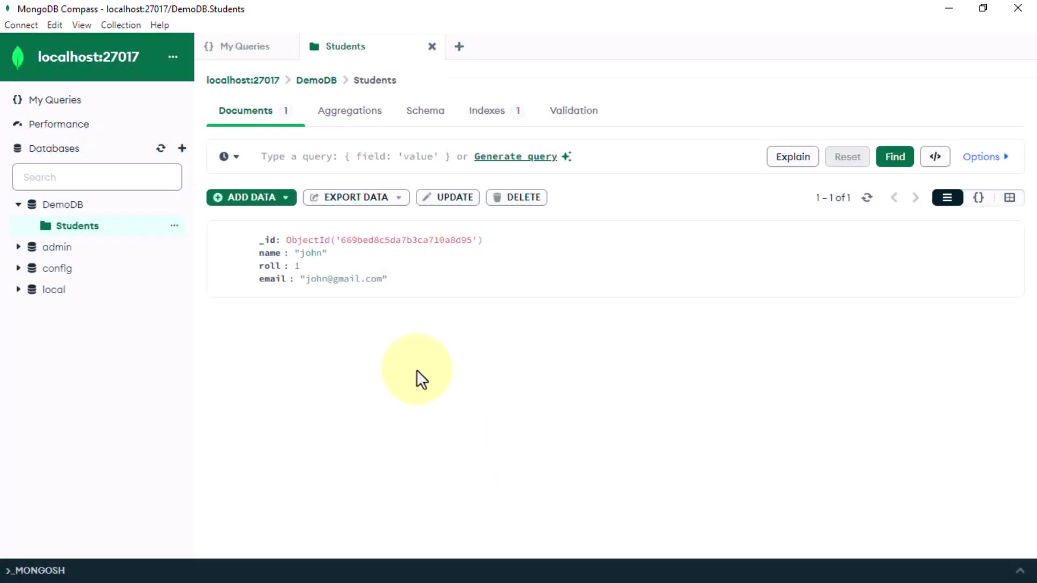
Step: Start a new Students document and add a name field with the student's name
left_click(259, 200)
left_click(276, 269)
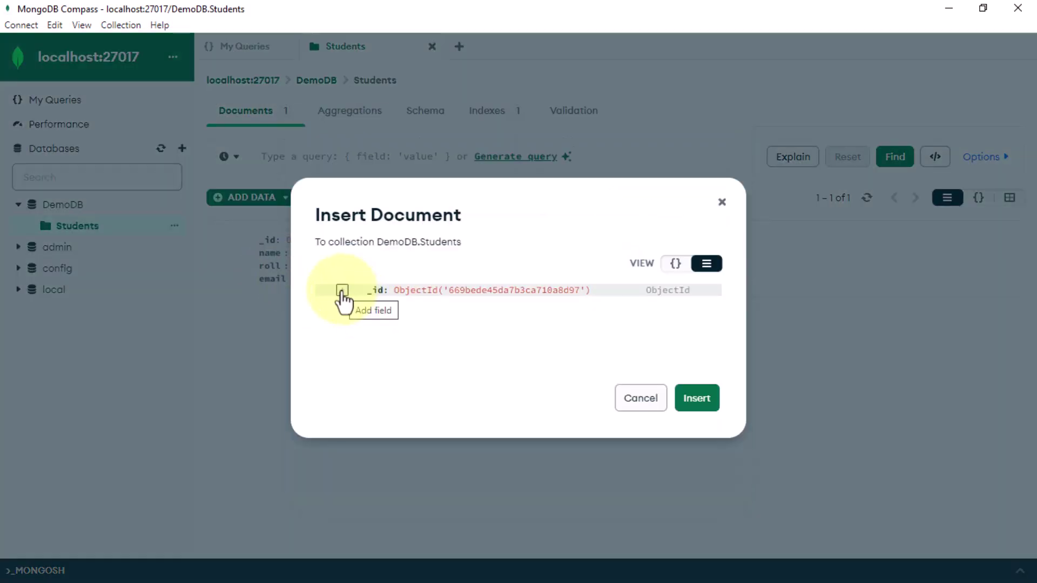
left_click(343, 291)
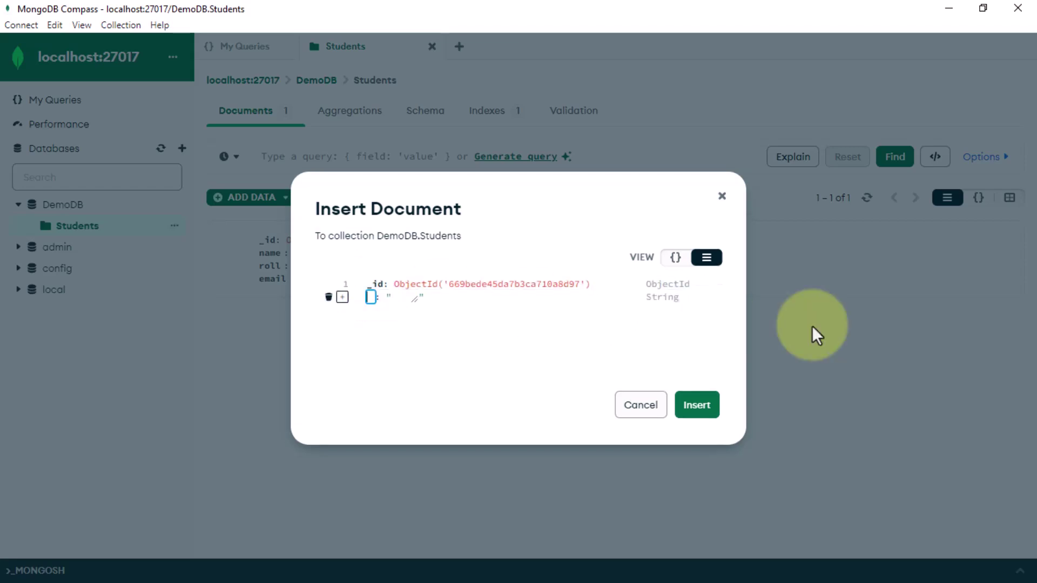
type("name")
key("Tab")
type("sam")
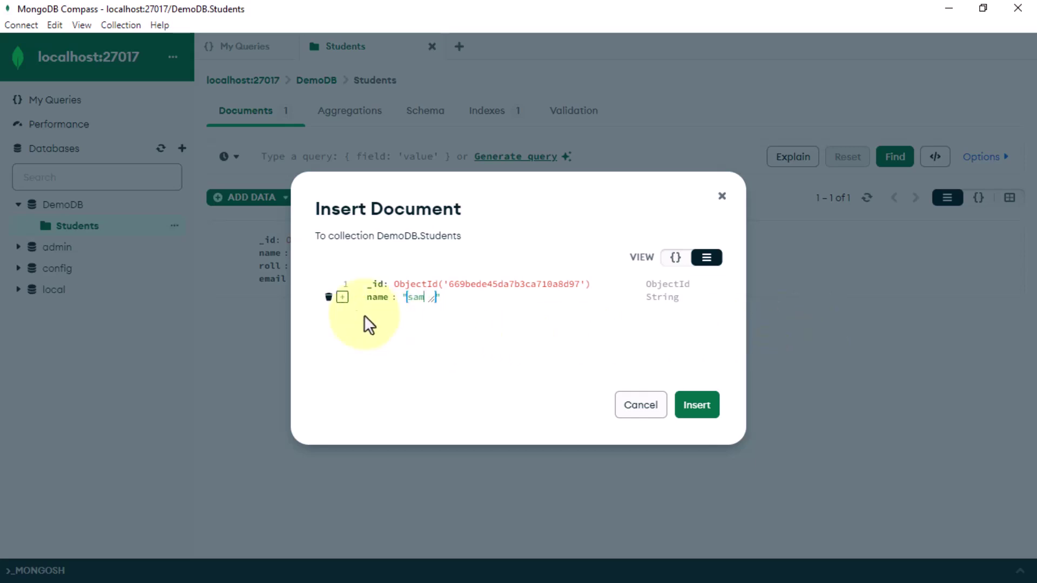
Step: Add roll as Int32 1 and an email field with the student's address, then insert
left_click(343, 297)
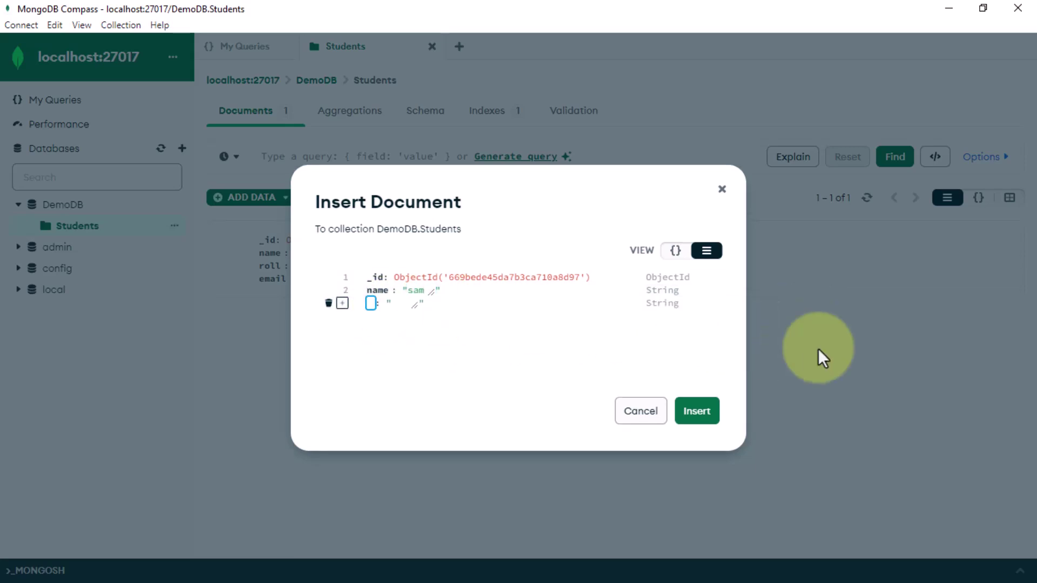
type("roll")
key("Tab")
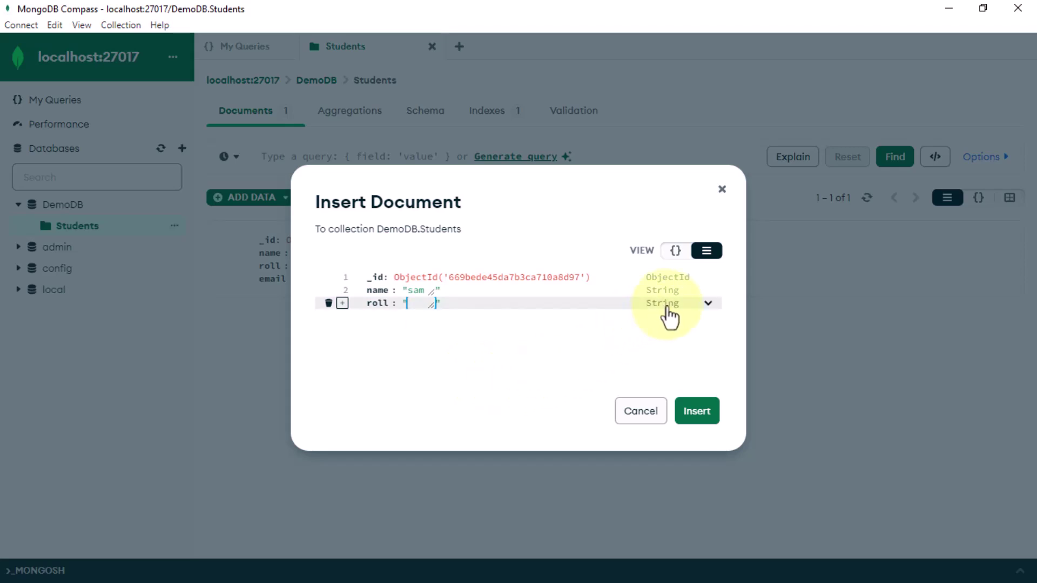
left_click(705, 303)
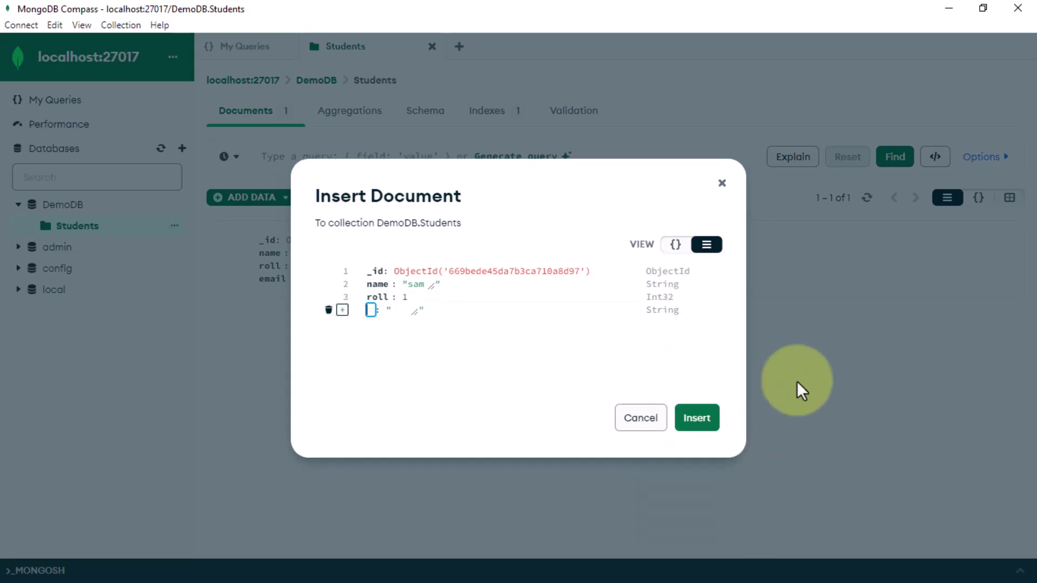
type("email")
key("Tab")
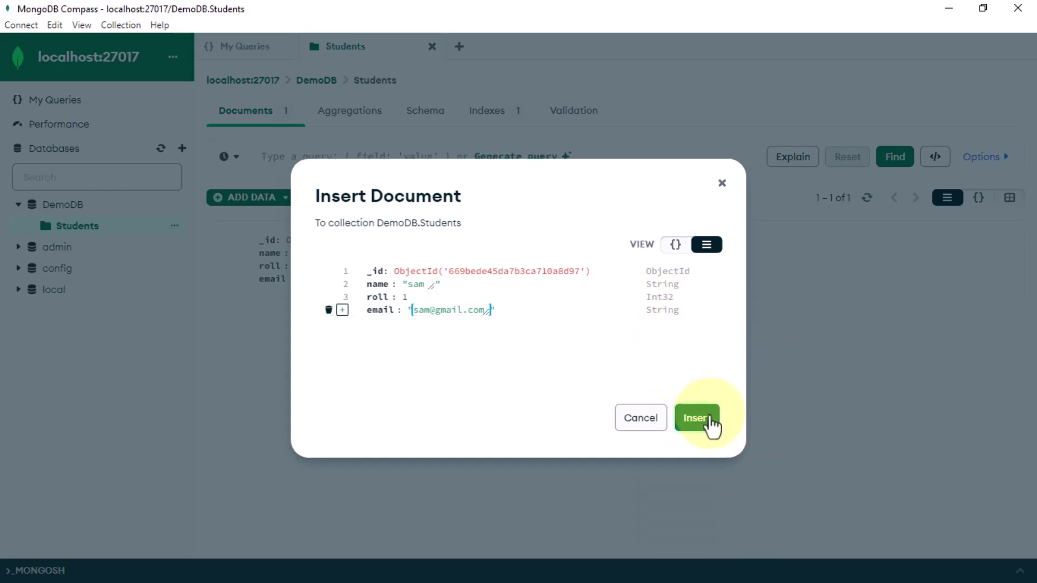
left_click(697, 419)
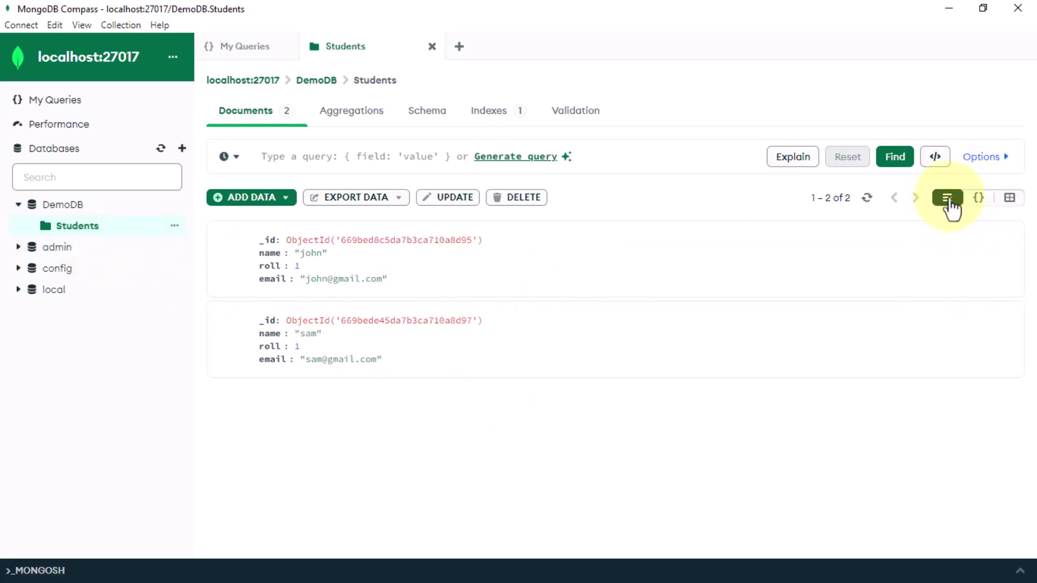
Step: Cycle through JSON, list and table views of the documents, ending on Table view
left_click(979, 201)
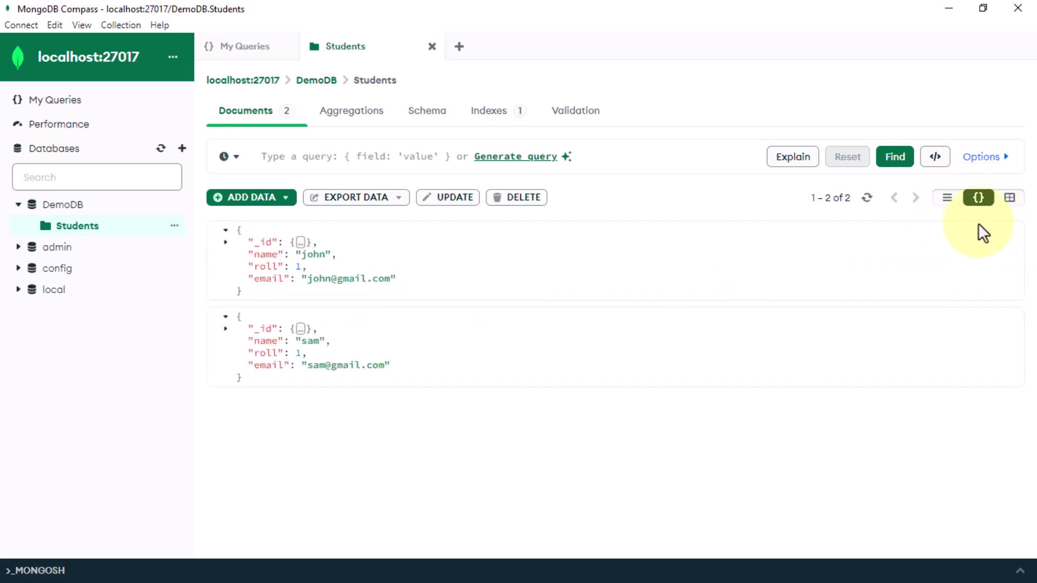
left_click(1010, 198)
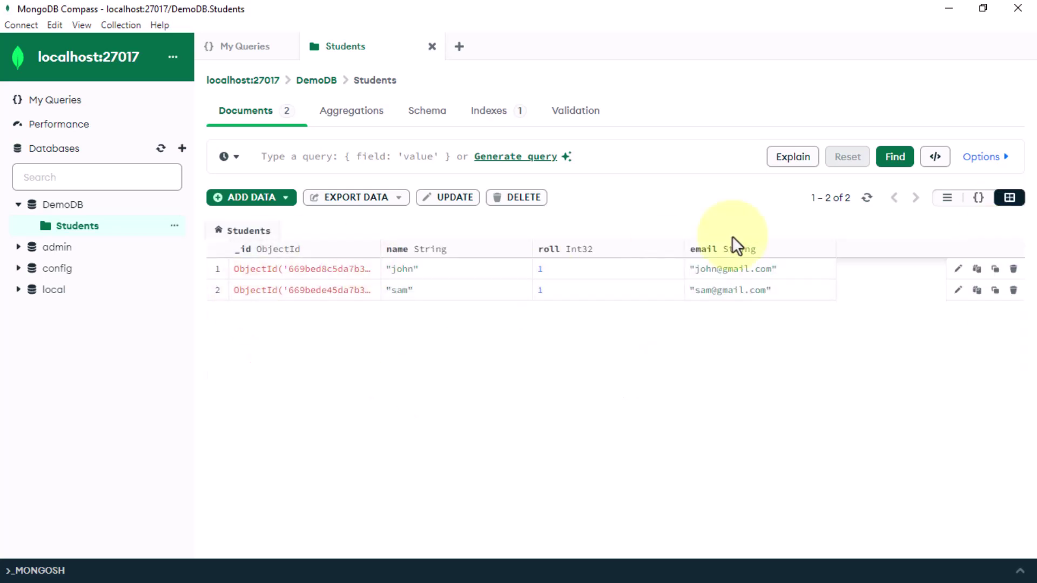
left_click(949, 204)
left_click(1010, 198)
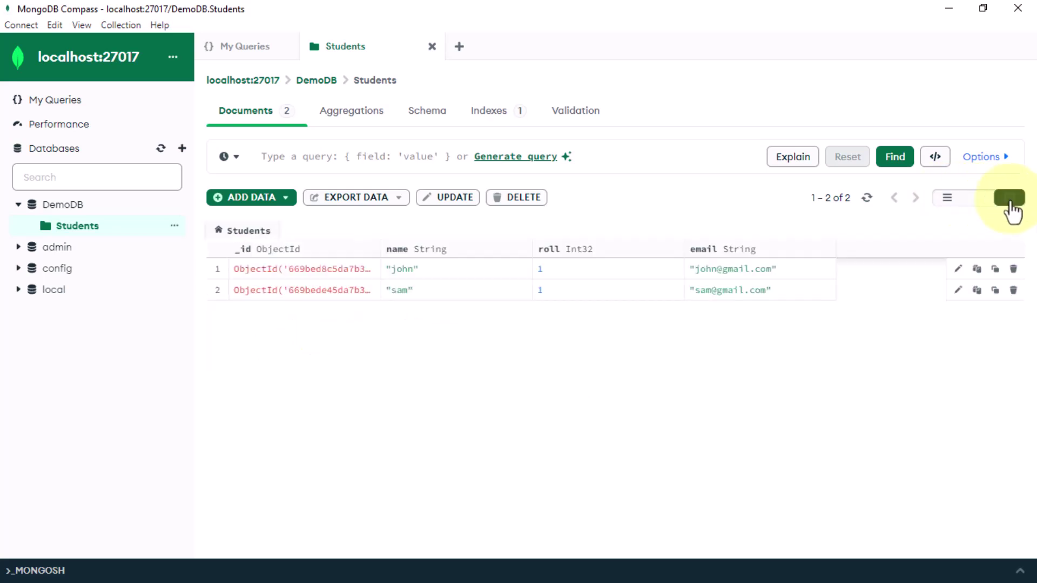
Step: Change the first student's name cell to a new name and save the update
left_click(958, 271)
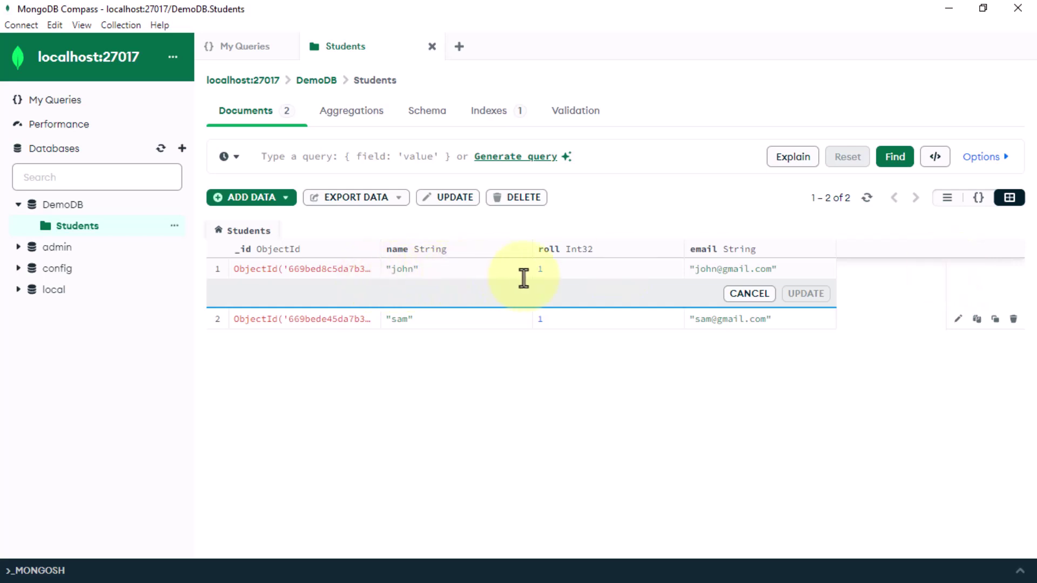
double_click(401, 272)
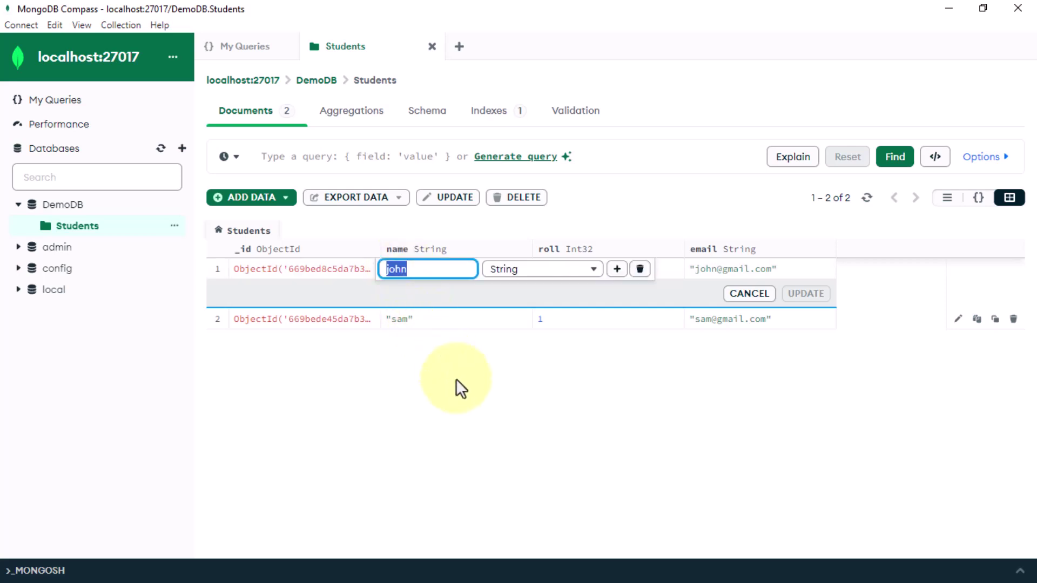
type("tom")
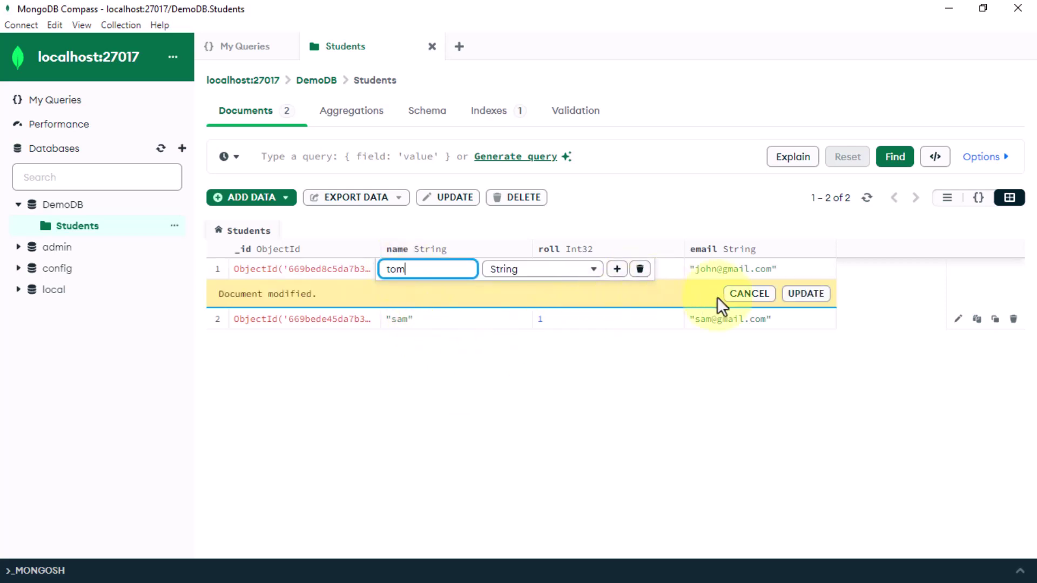
left_click(807, 295)
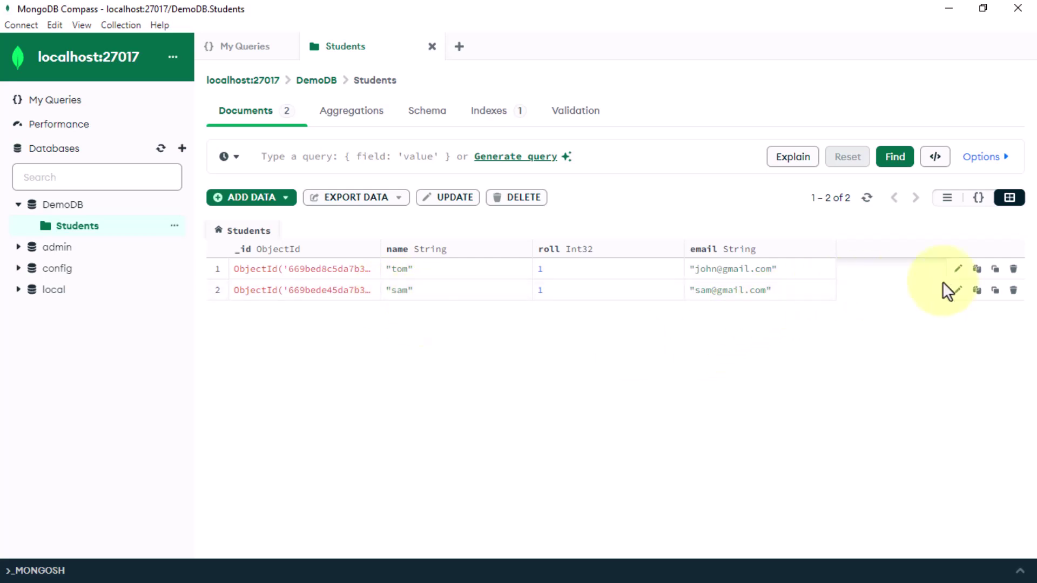
Step: Mark the first student's document for deletion with its trash icon
left_click(1014, 270)
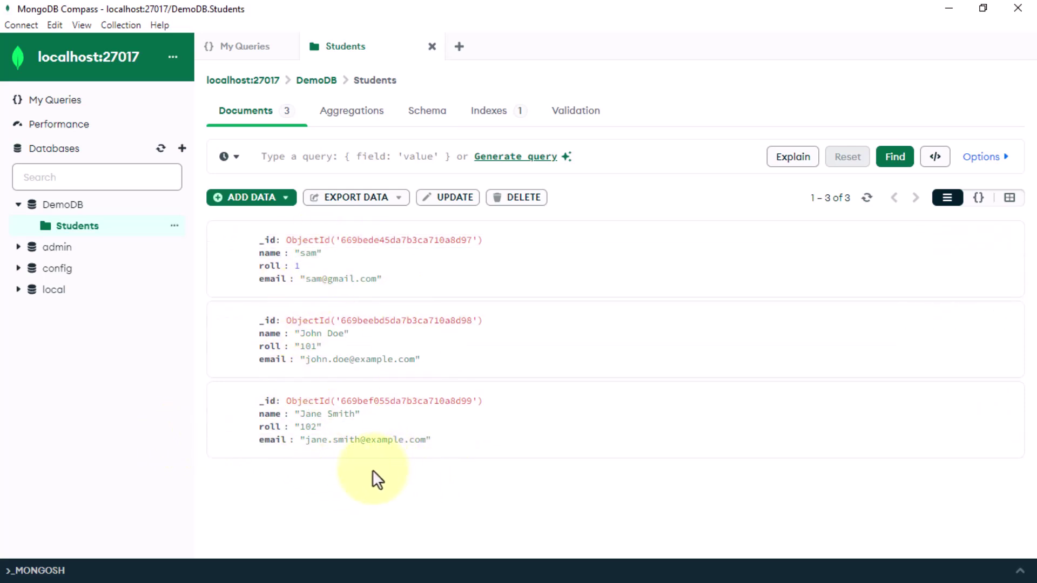
Step: Filter Students with a {"name": …} query matching one student
left_click(334, 157)
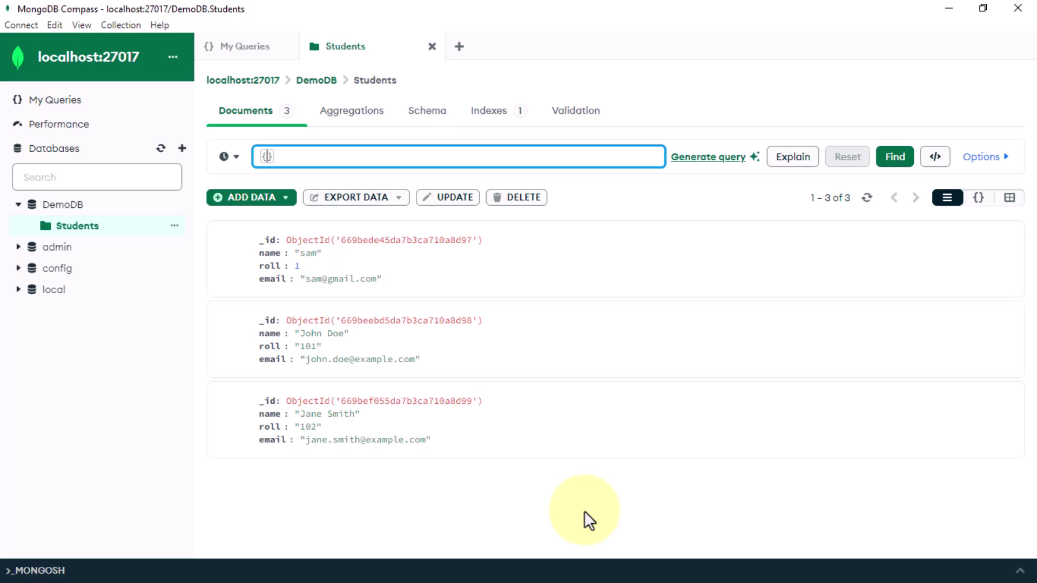
type("\"s")
key("BackSpace")
type("name\":\"sam")
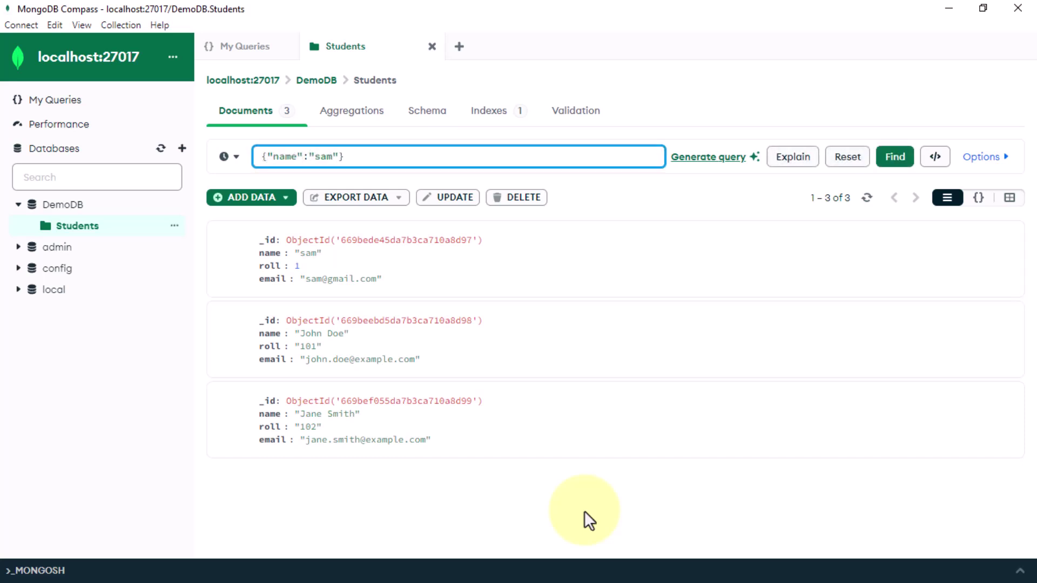
key("Return")
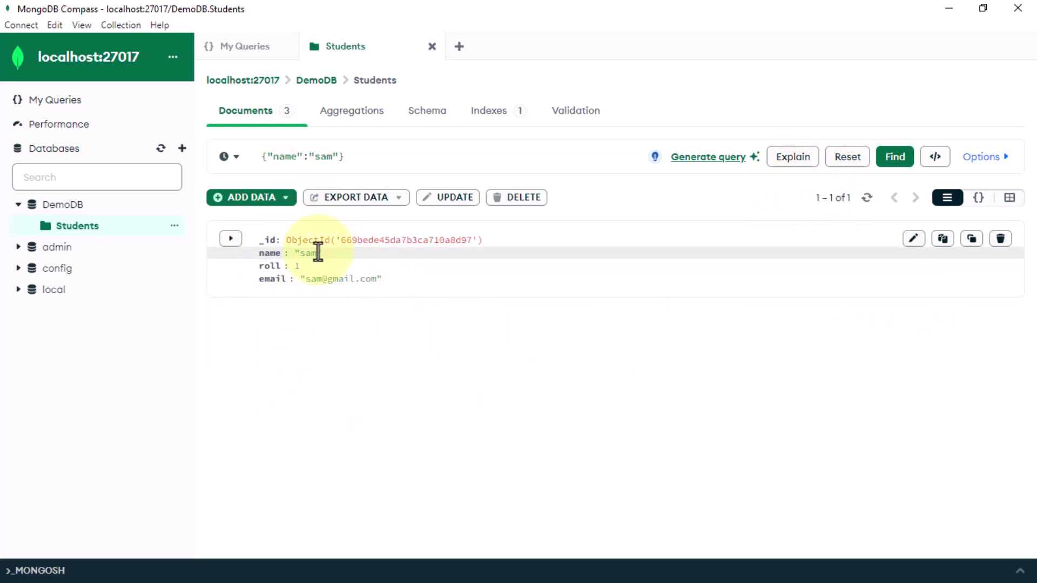
Step: Reset the filter so all three student documents show again
left_click(855, 162)
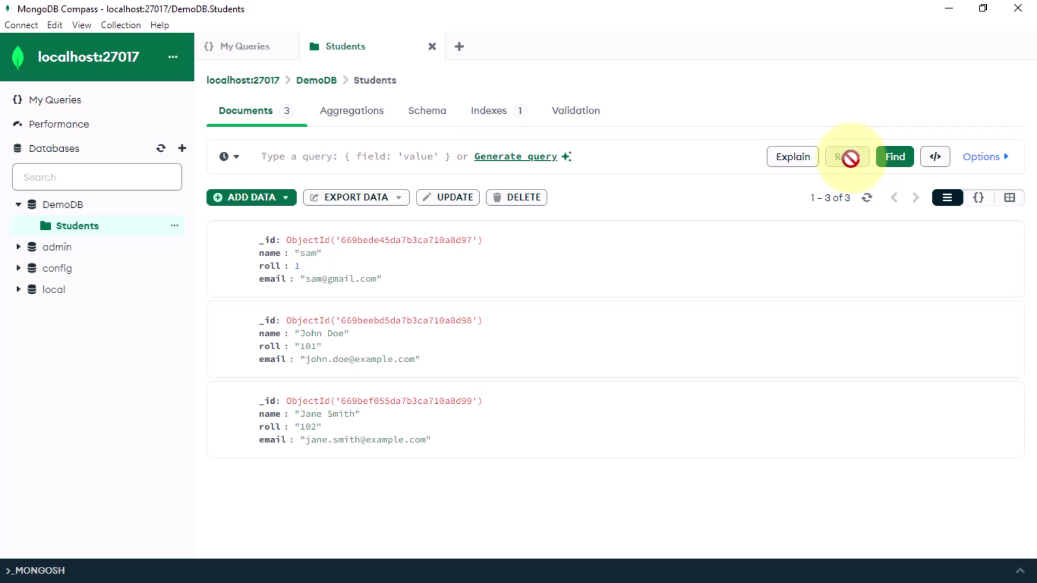
left_click(339, 156)
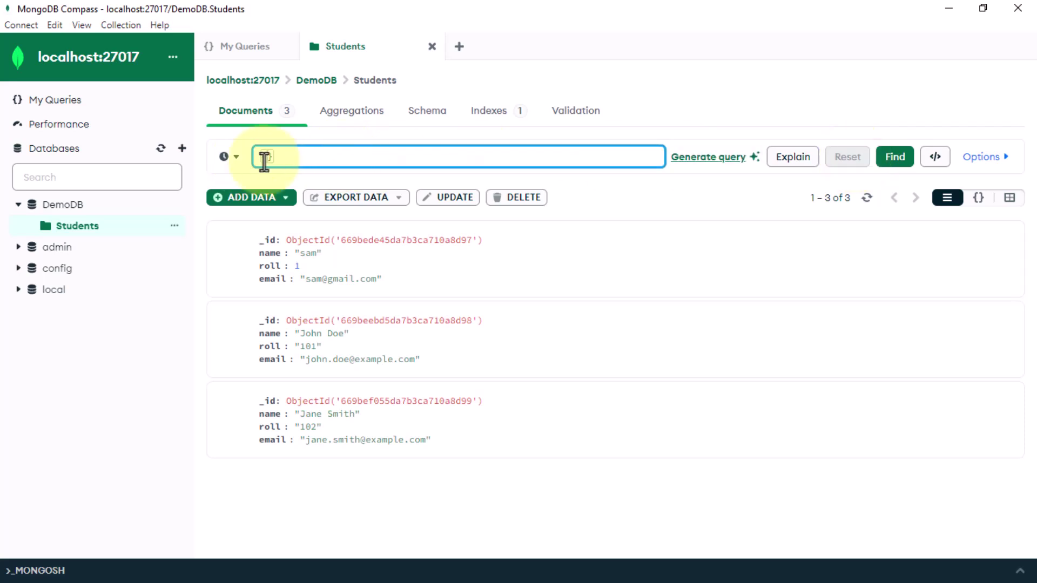
left_click(503, 375)
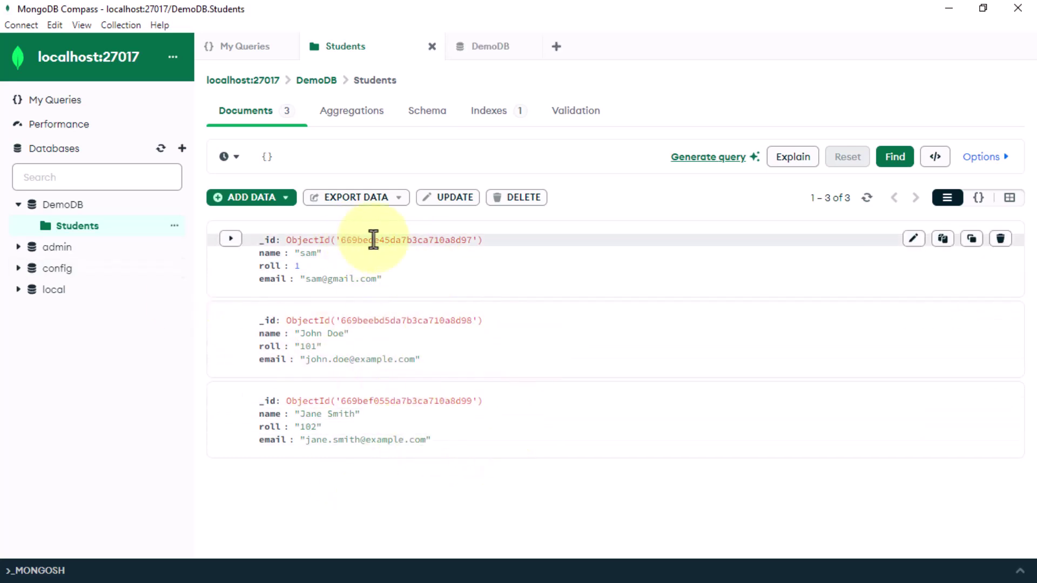
Step: Open and close the Export Data options without exporting anything
left_click(378, 204)
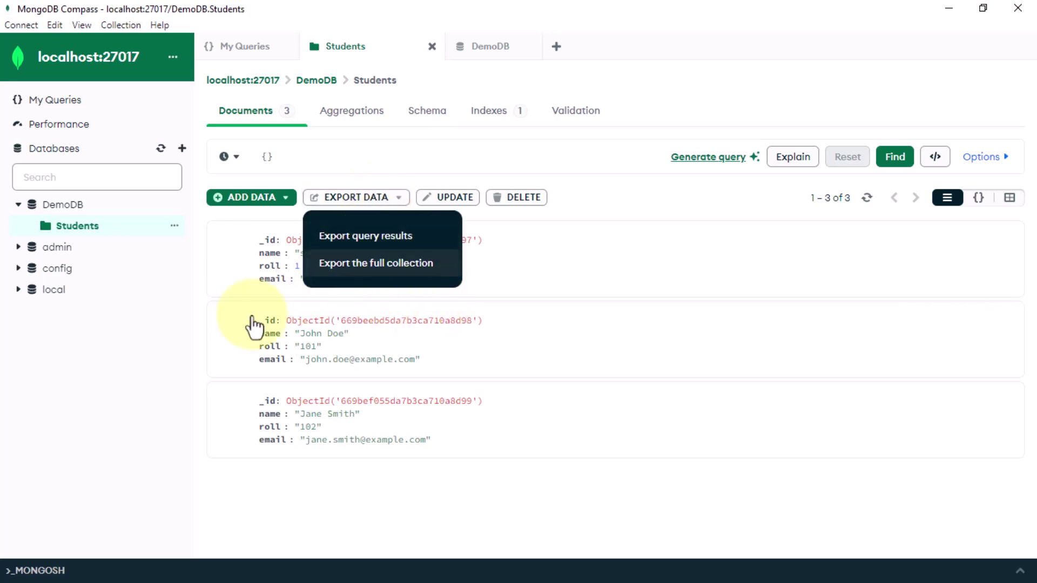
left_click(108, 376)
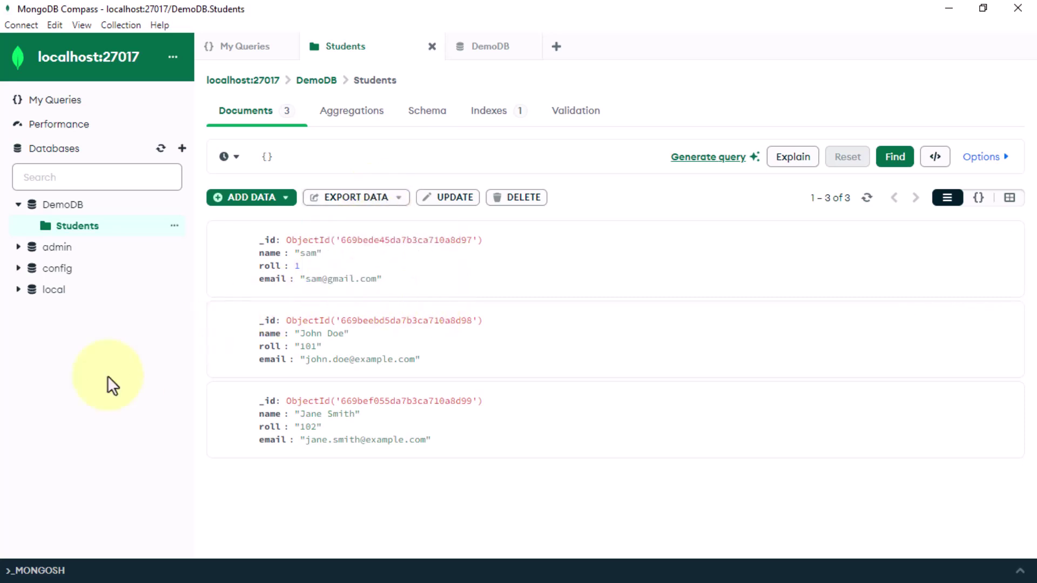
left_click(28, 27)
Step: Disconnect from localhost:27017, then select the host and port in the new connection string
left_click(59, 58)
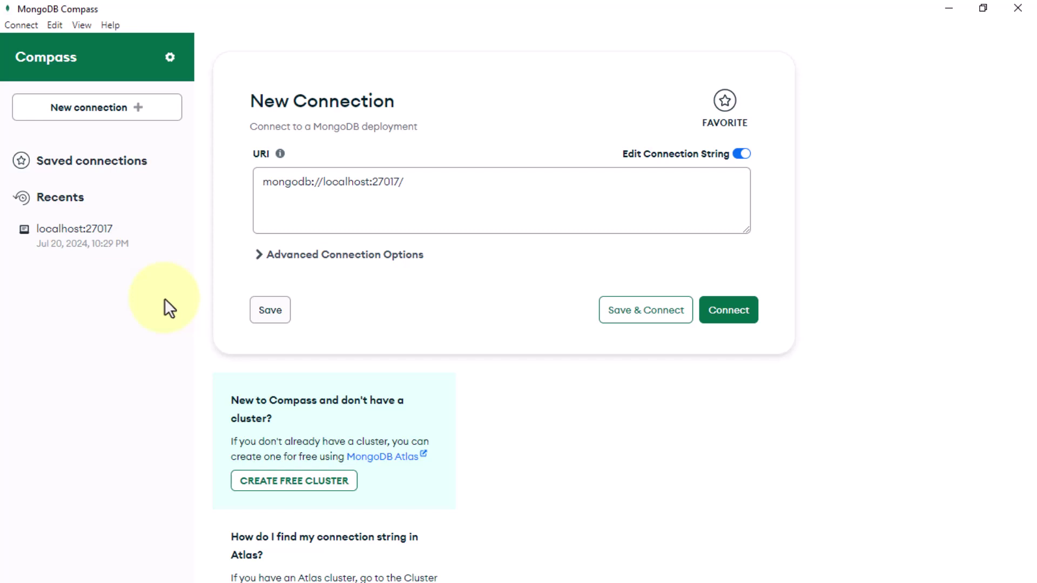
left_click(372, 197)
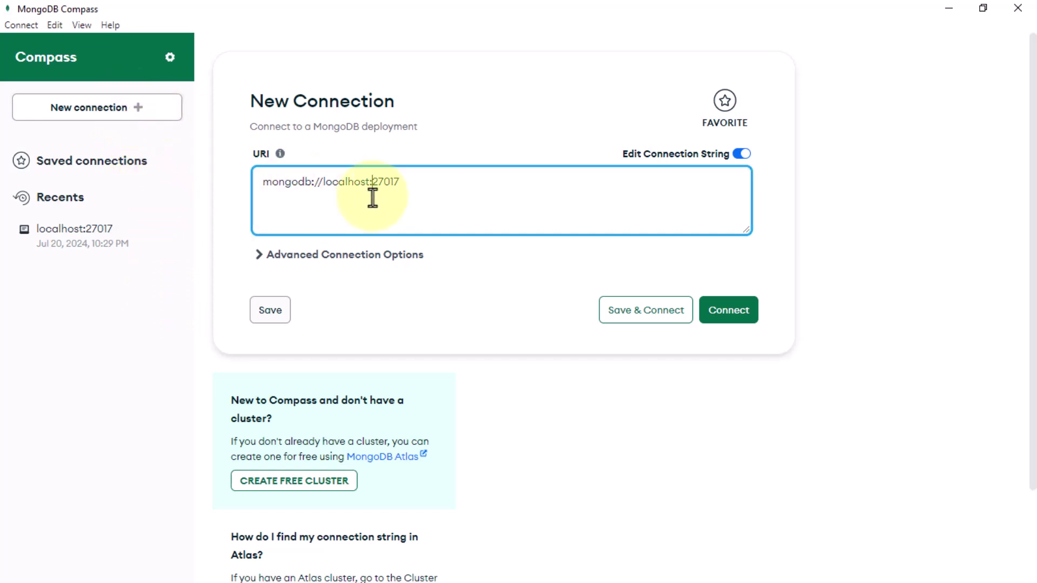
left_click_drag(449, 183, 239, 188)
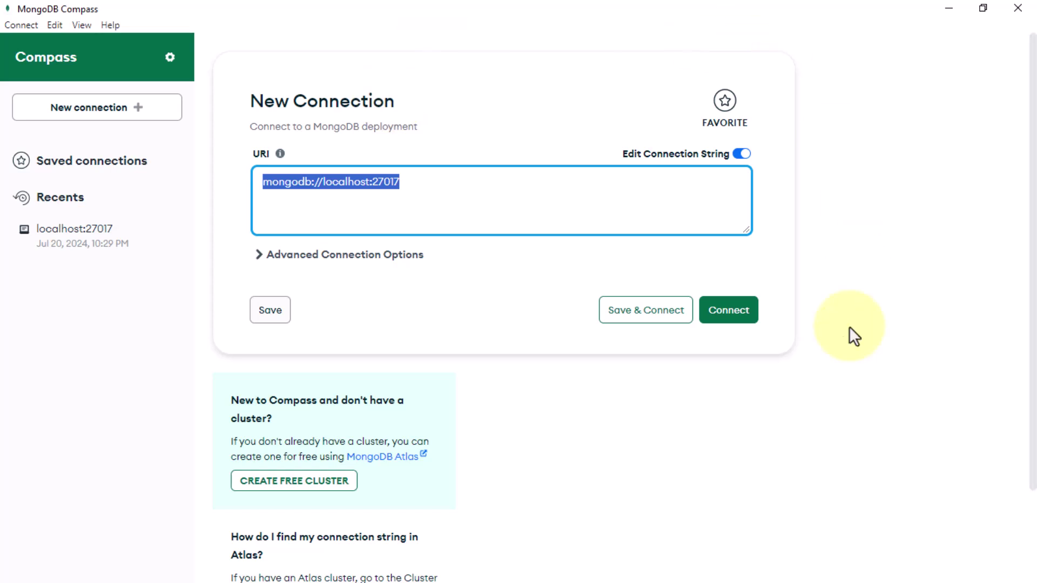
left_click(160, 299)
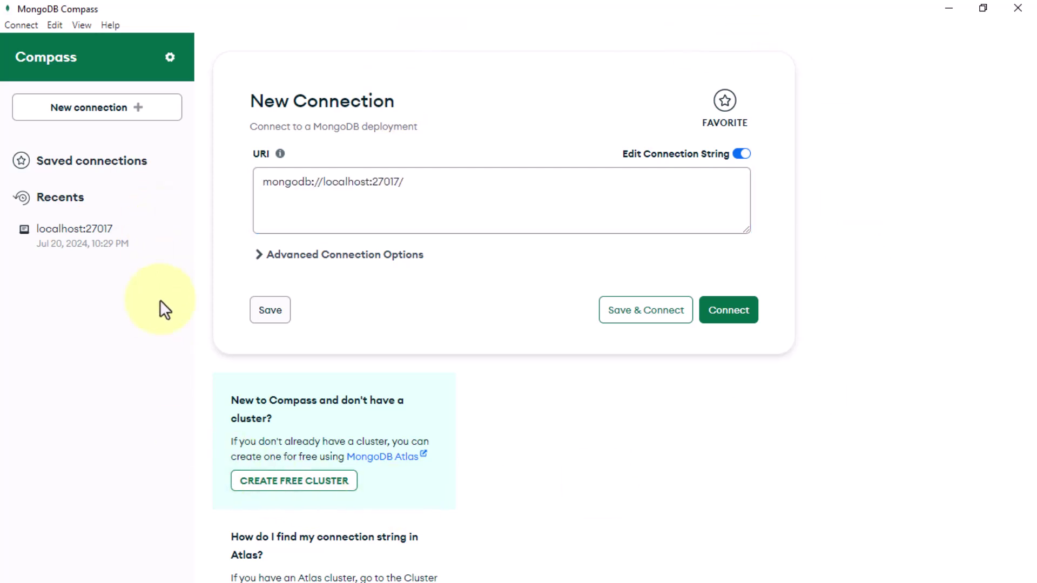